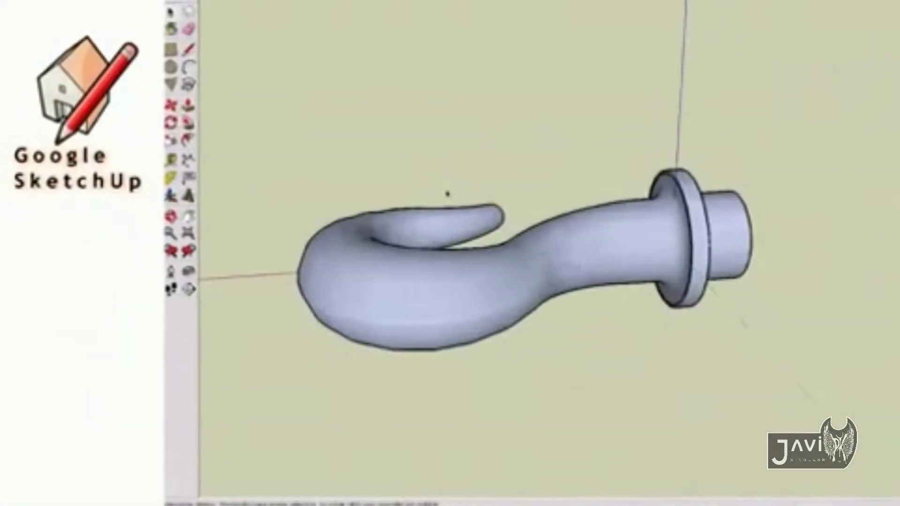
- Orbit around the finished hook to a side view, then face its curl and tilt its collar forward
middle_click_drag(482, 255, 567, 317)
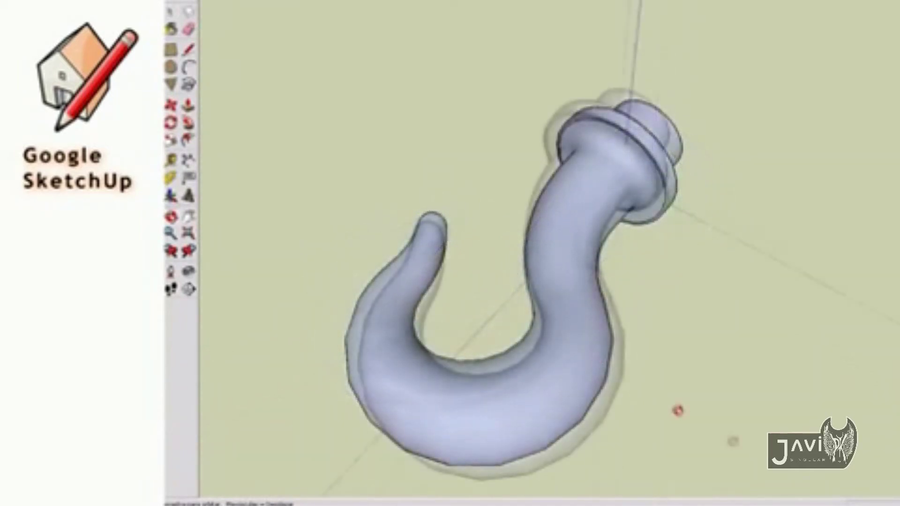
middle_click_drag(677, 410, 791, 499)
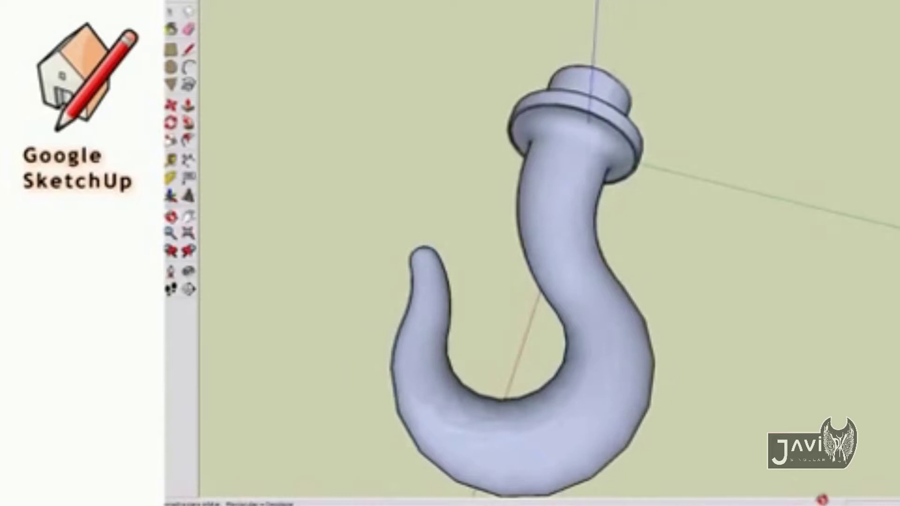
middle_click_drag(822, 466, 648, 311)
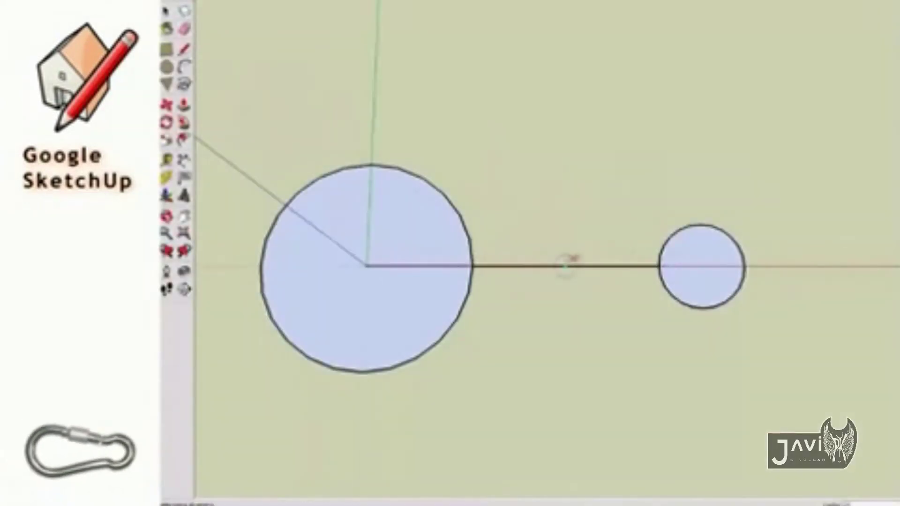
- Draw a large circle spanning the connecting line and set the arc segment count to 3s
left_click(520, 150)
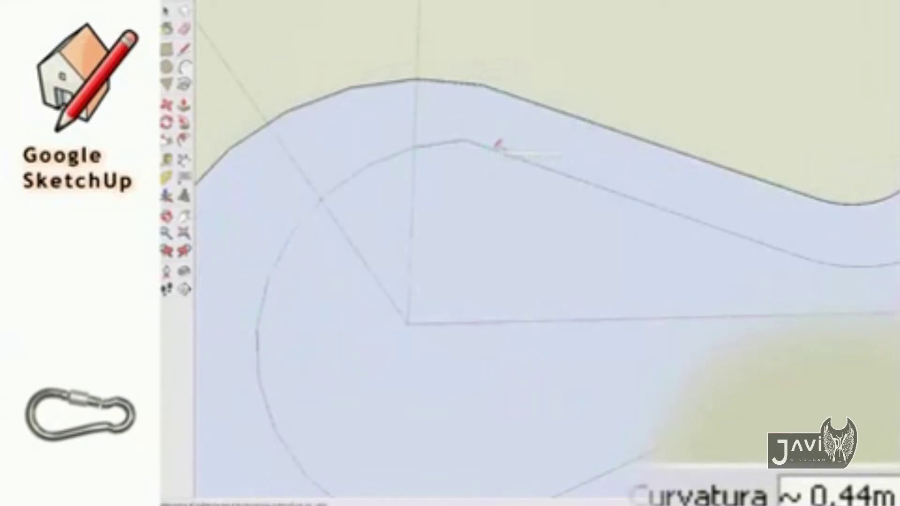
type("3")
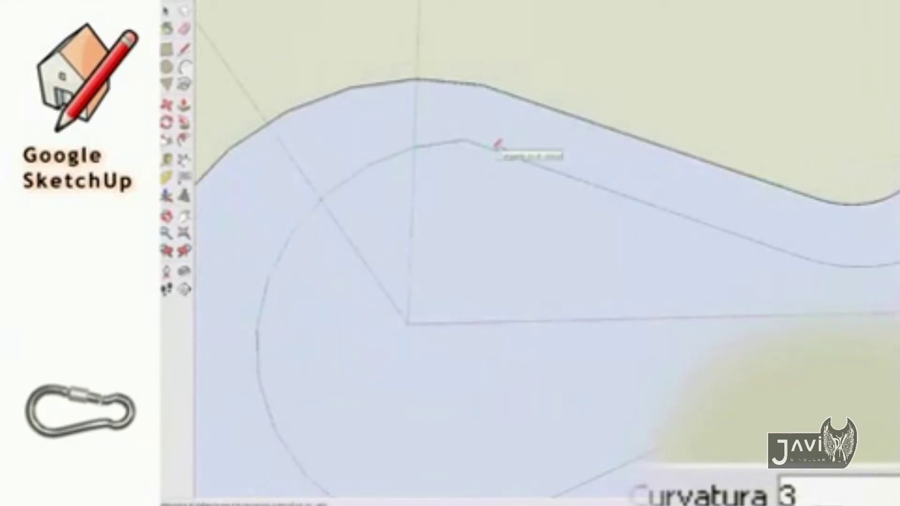
type("s")
scroll(498, 144, "down", 3)
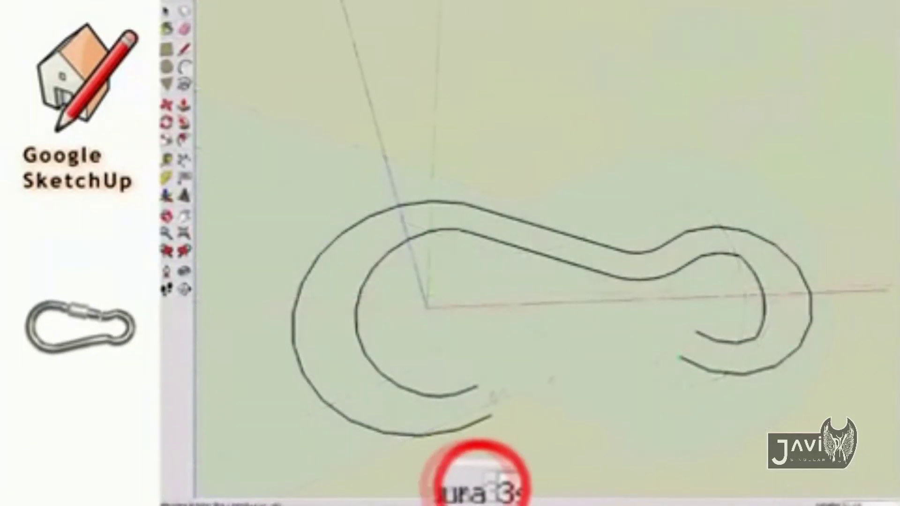
- Close the outline's inner gap with an arc, then tilt the view into perspective
left_click(478, 385)
left_click(694, 330)
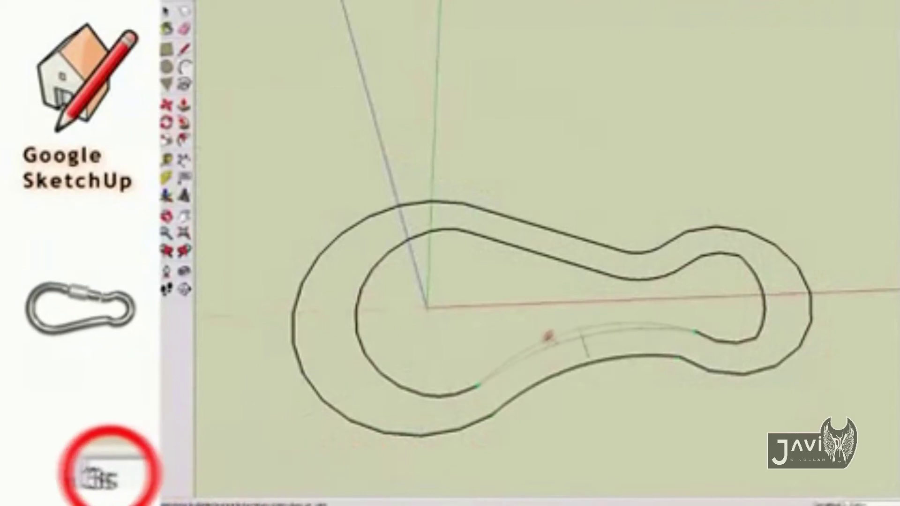
left_click(572, 335)
scroll(670, 357, "up", 5)
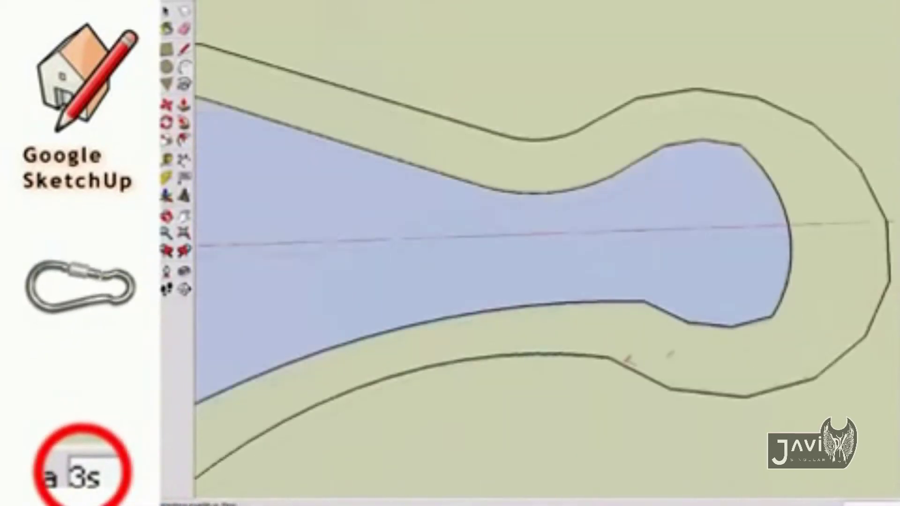
scroll(627, 361, "down", 5)
scroll(228, 224, "up", 8)
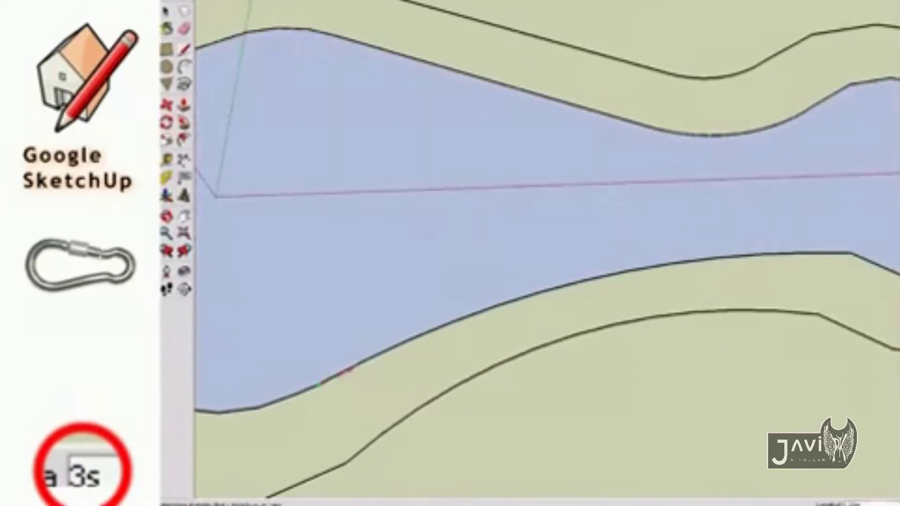
scroll(829, 310, "down", 5)
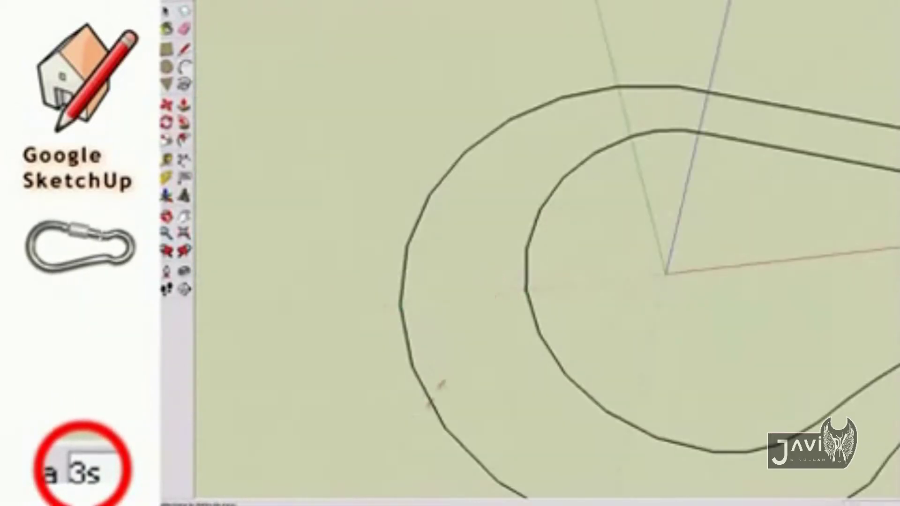
scroll(440, 384, "down", 2)
scroll(361, 304, "up", 3)
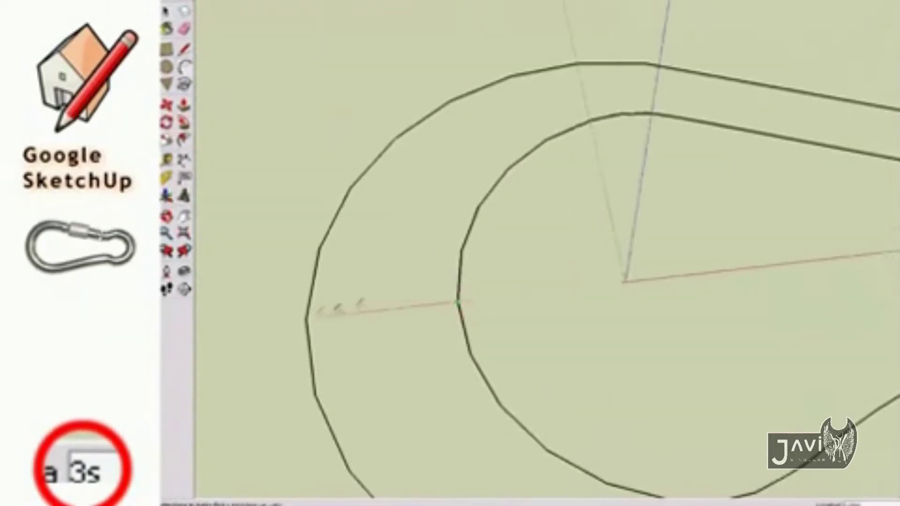
mouse_move(362, 305)
middle_mouse_down()
mouse_move(389, 276)
mouse_move(377, 176)
middle_mouse_up()
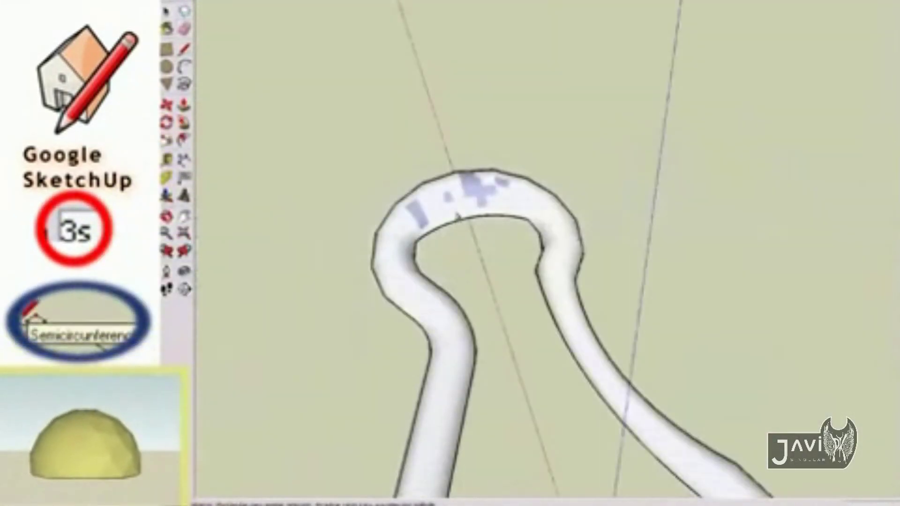
- Orient all the tube's faces consistently with Orientar caras, then flip them with Invertir caras
right_click(457, 217)
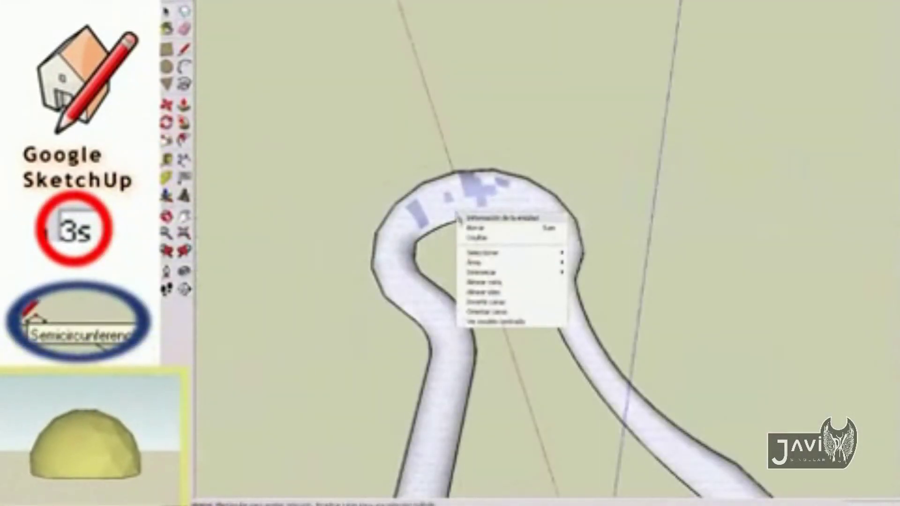
left_click(498, 312)
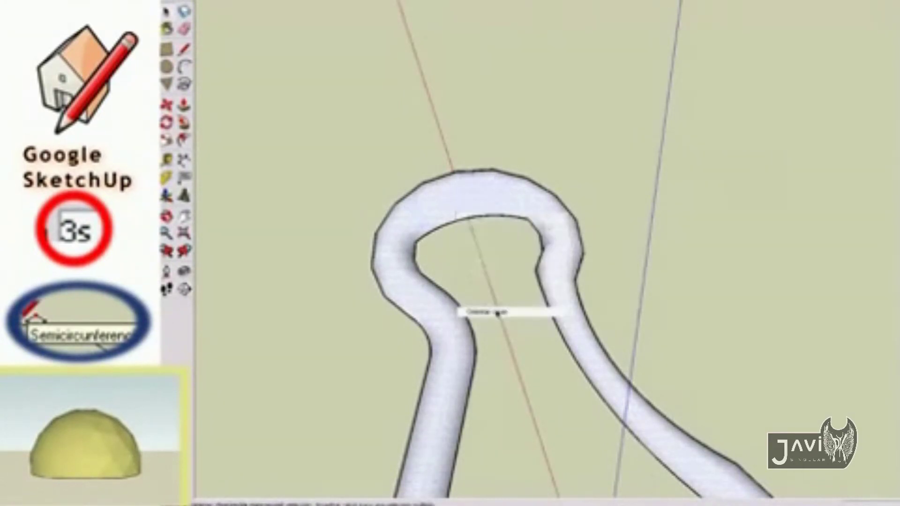
right_click(426, 300)
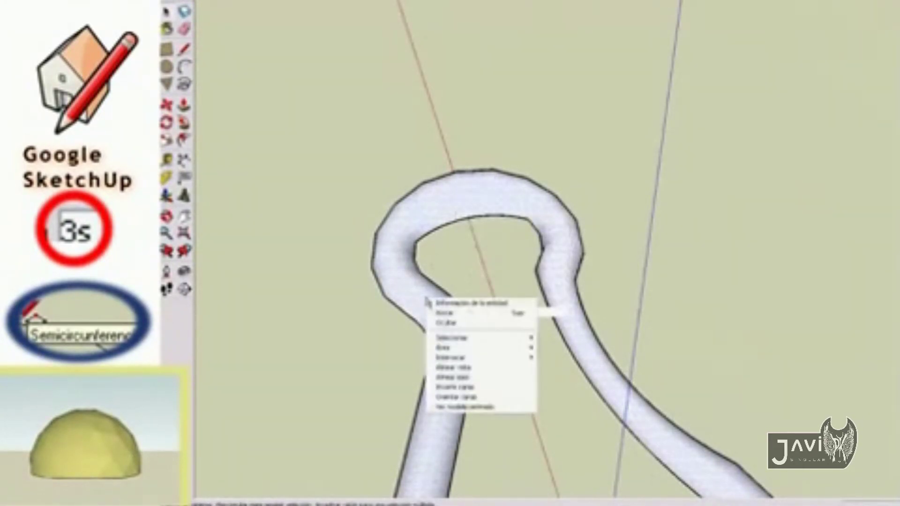
mouse_move(469, 357)
left_click(438, 387)
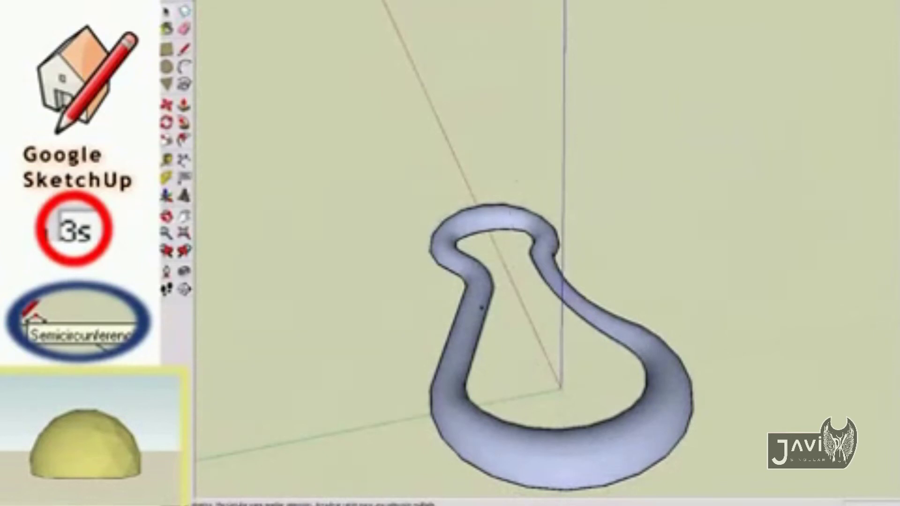
- Select the whole tube and place a copy directly below the original
key("ctrl+a")
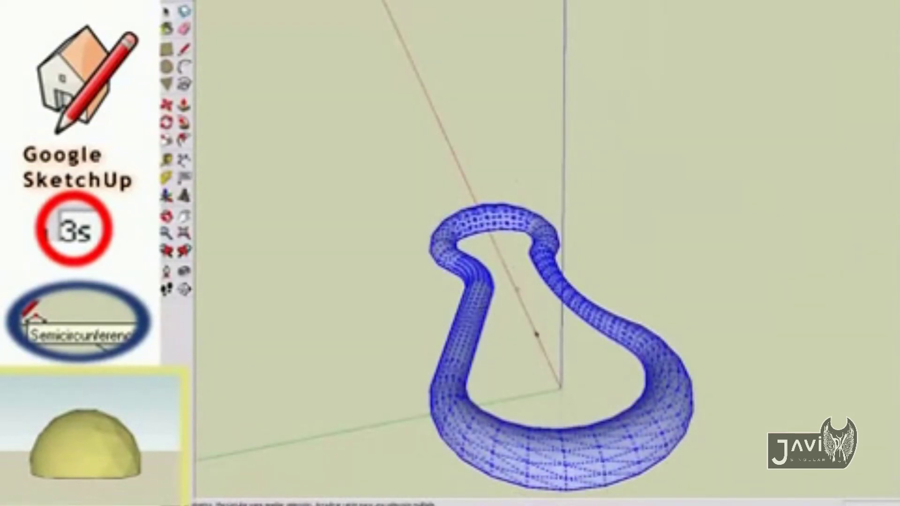
middle_click_drag(517, 284, 525, 350)
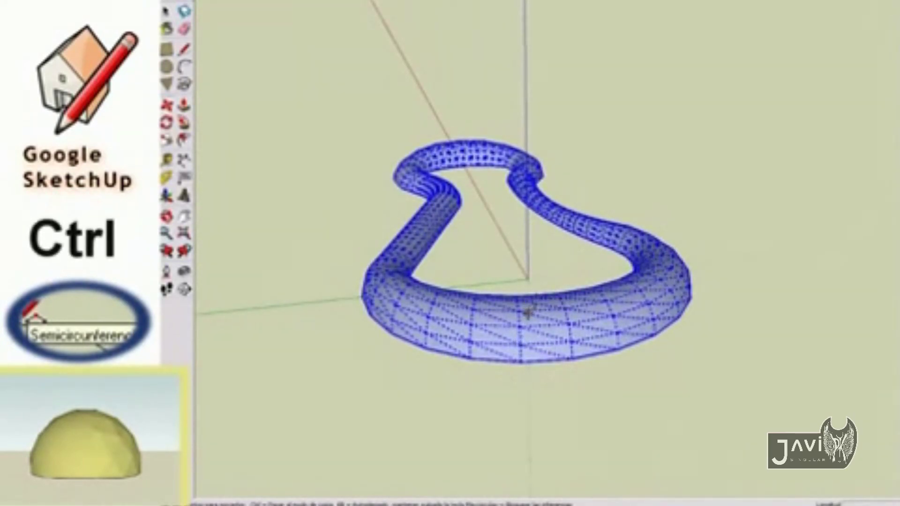
left_click_drag(528, 311, 531, 386)
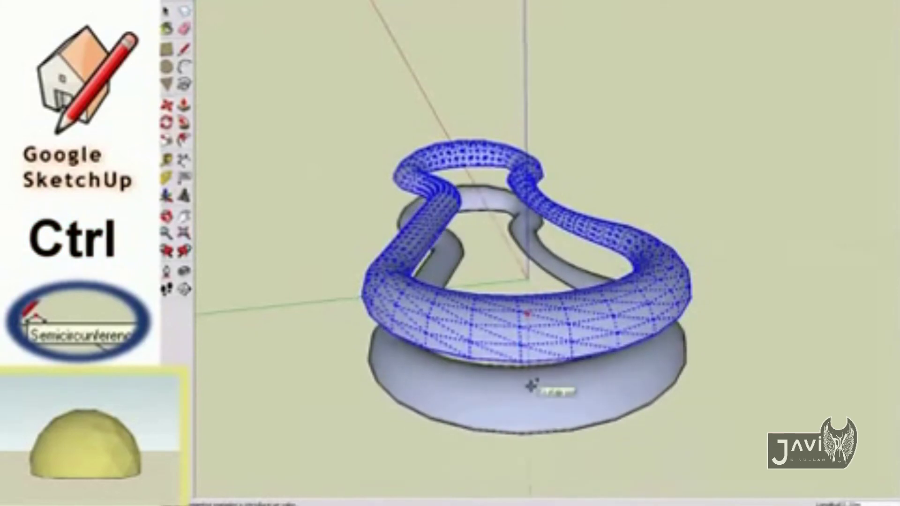
middle_click_drag(531, 385, 531, 249)
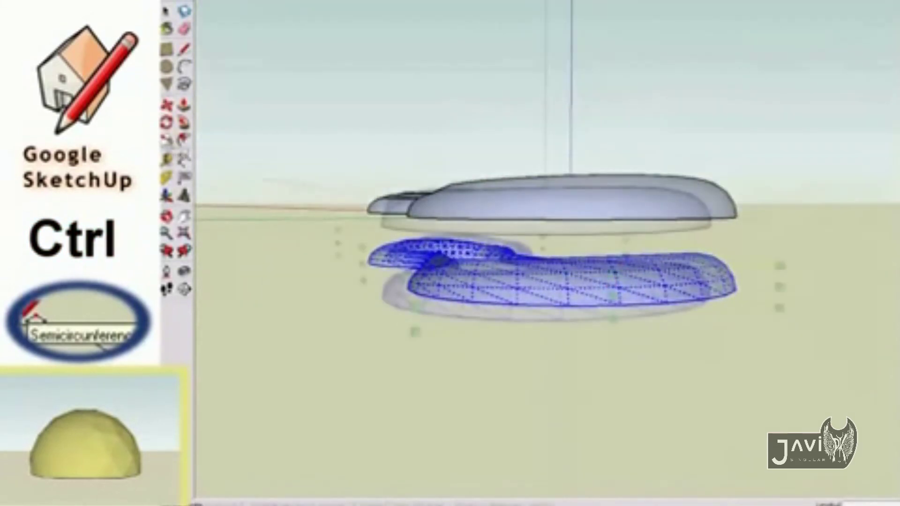
- Scale the copy by -1 about its centre to mirror it, then flatten it vertically
key("s")
left_click_drag(501, 241, 503, 276, "ctrl")
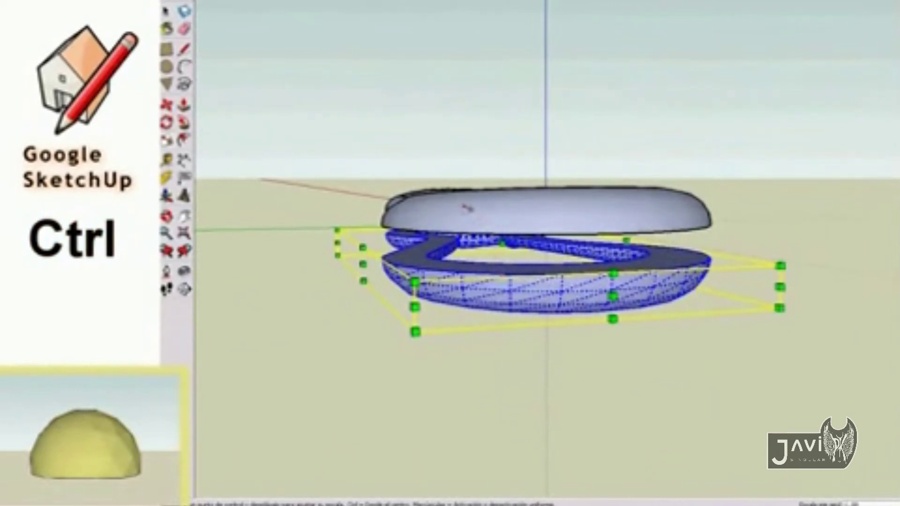
type("-1")
key("Return")
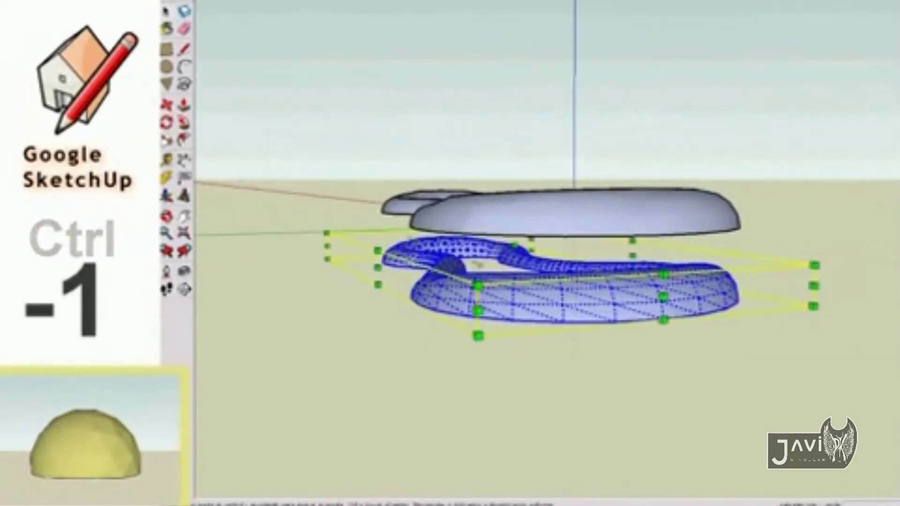
left_click_drag(513, 246, 514, 270)
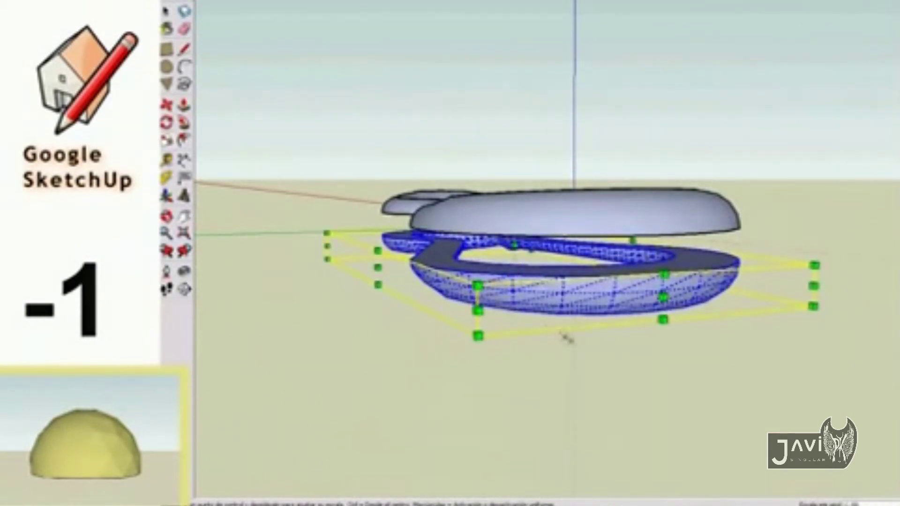
key("space")
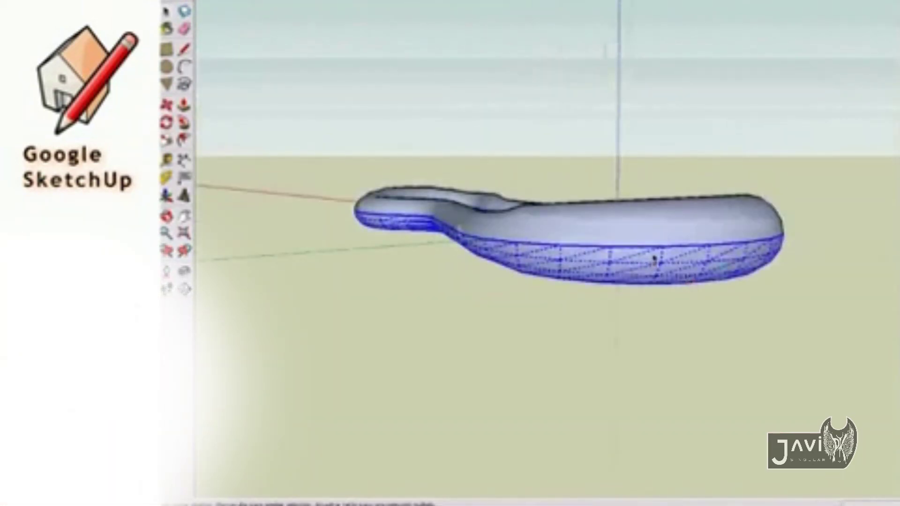
- Intersect the selected tubes using Intersecar > Intersecar con modelo
right_click(655, 258)
mouse_move(712, 349)
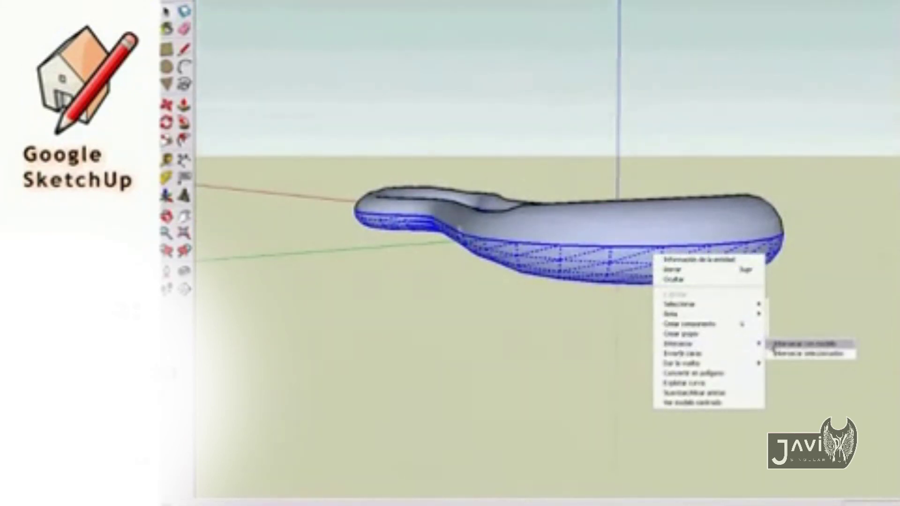
left_click(769, 344)
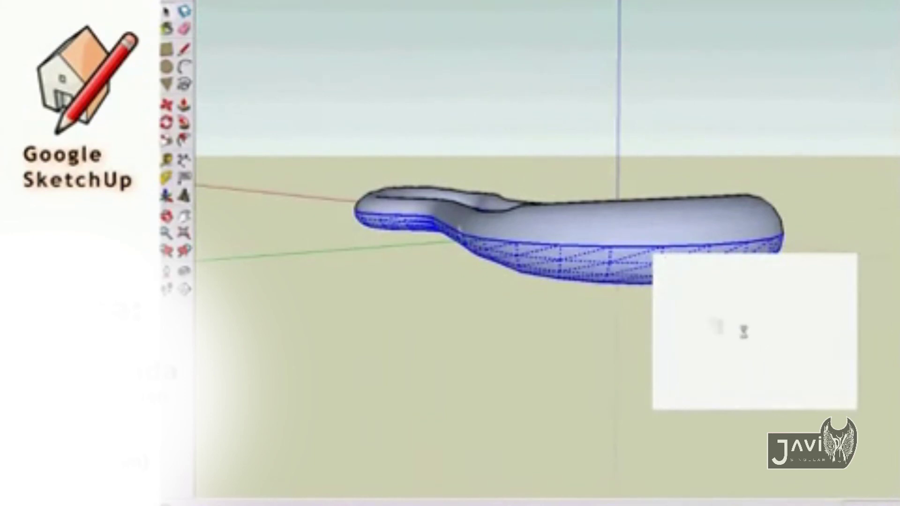
- Orbit and zoom around the resulting carabiner ring, including end-on and underside views
middle_click_drag(459, 229, 570, 239)
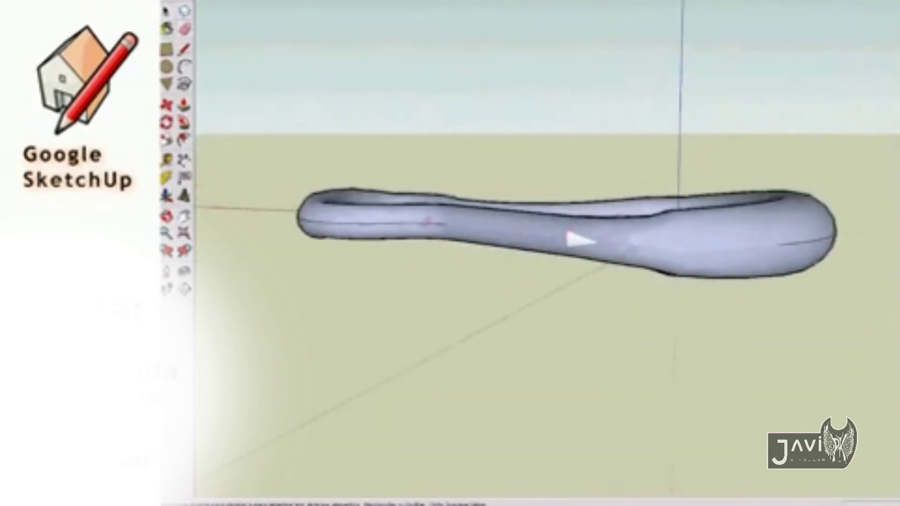
scroll(572, 239, "up", 3)
scroll(478, 244, "down", 4)
middle_click_drag(478, 243, 603, 225)
middle_click_drag(409, 225, 705, 246)
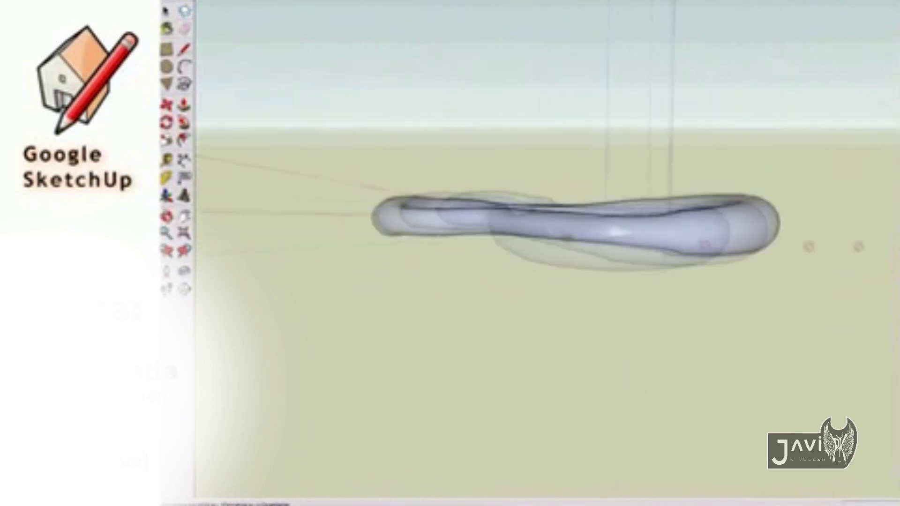
scroll(544, 225, "up", 3)
middle_click_drag(544, 225, 539, 262)
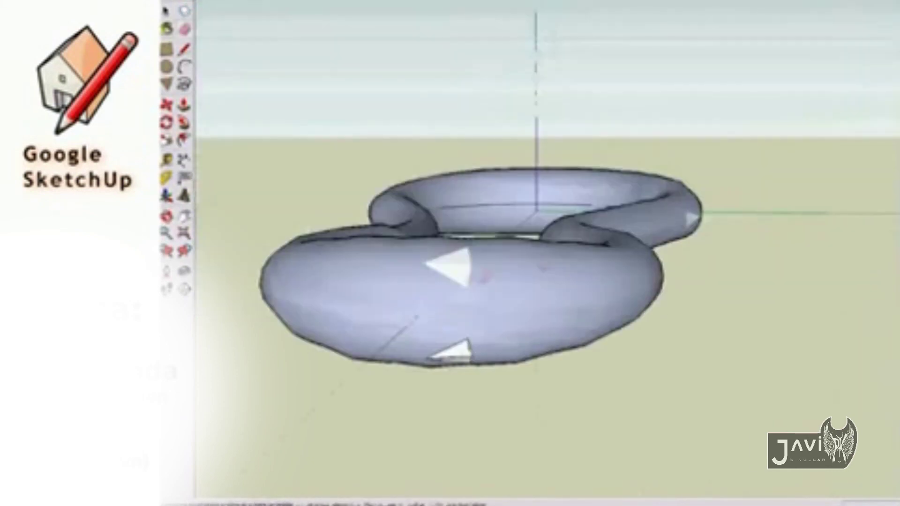
middle_click_drag(506, 236, 515, 140)
scroll(506, 236, "up", 4)
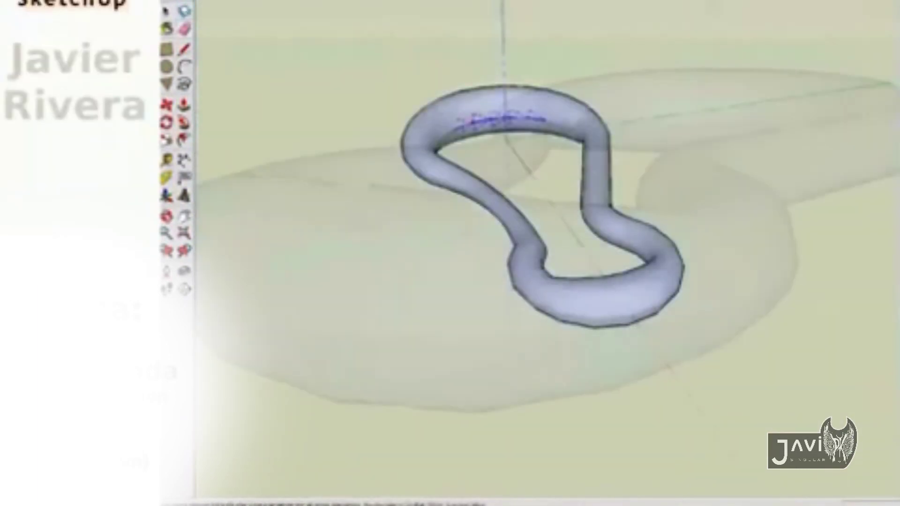